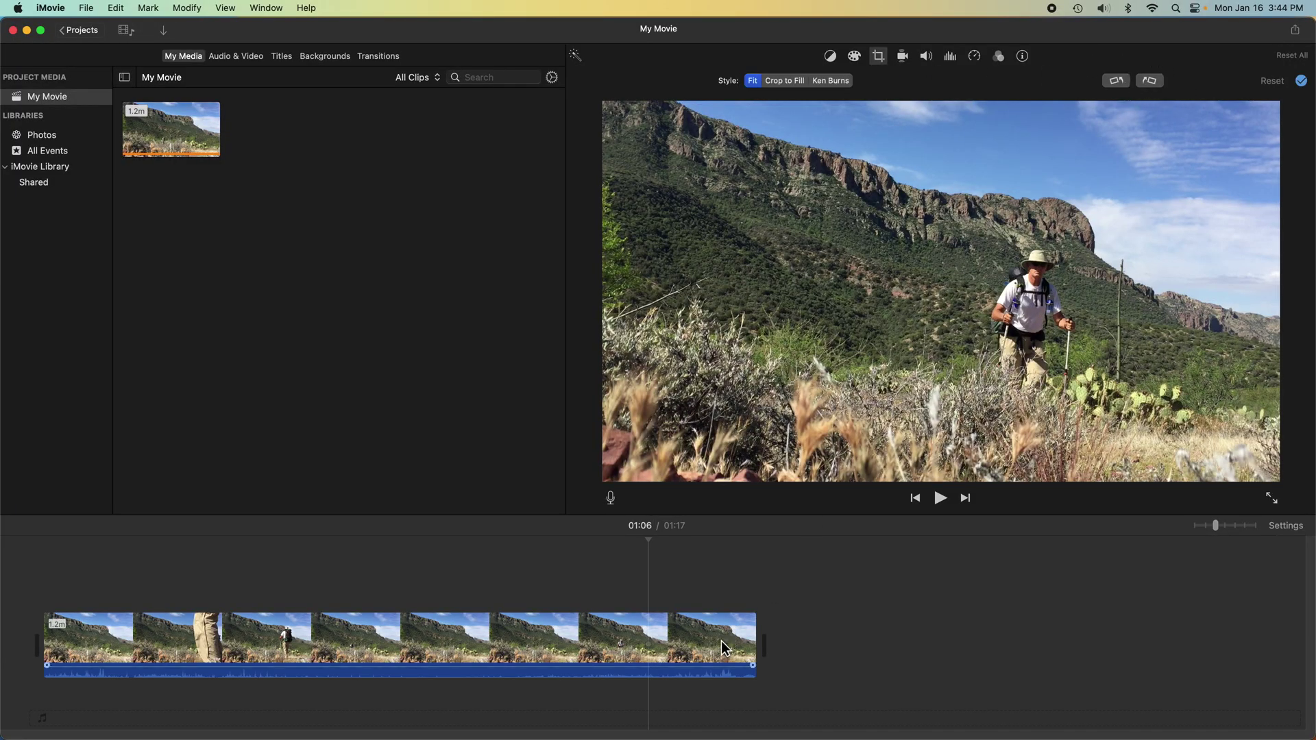
- Rotate the selected hiking clip in the iMovie timeline by two quarter turns
{"action": "left_click", "coordinate": [696, 645]}
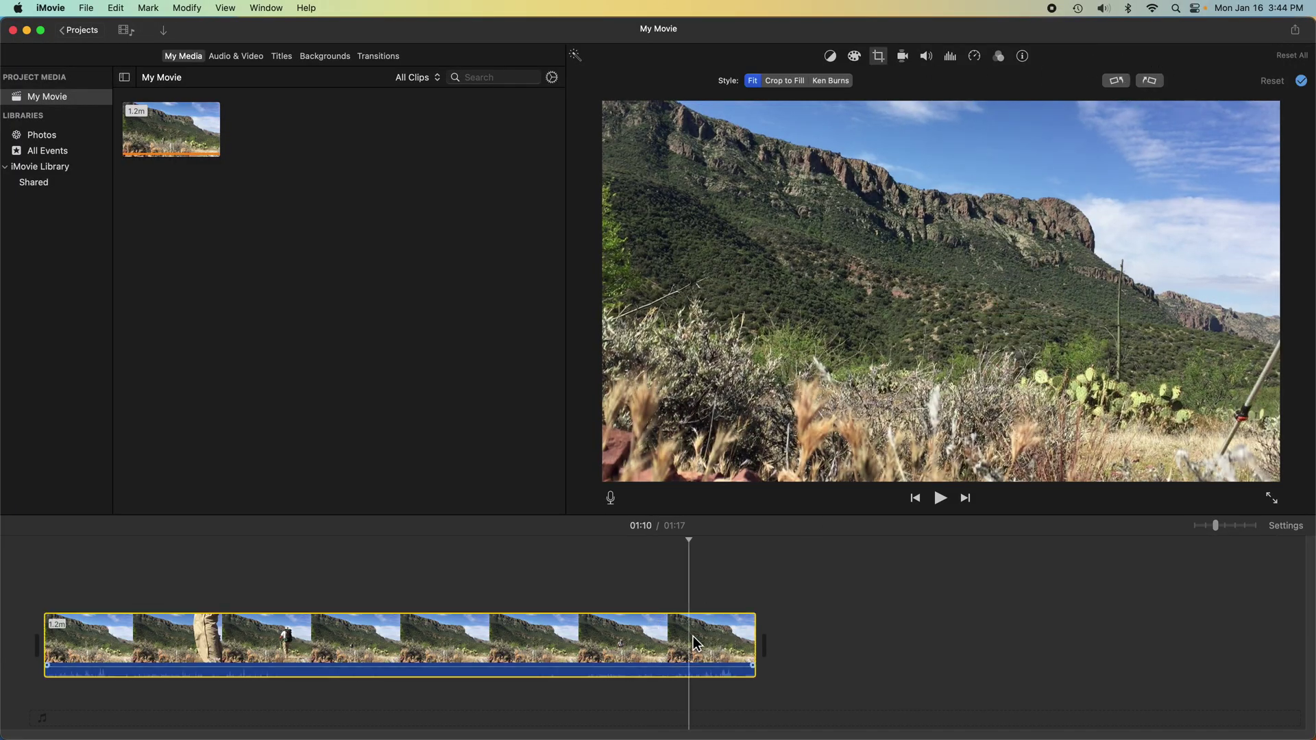
{"action": "left_click", "coordinate": [1118, 82]}
{"action": "left_click", "coordinate": [1118, 81]}
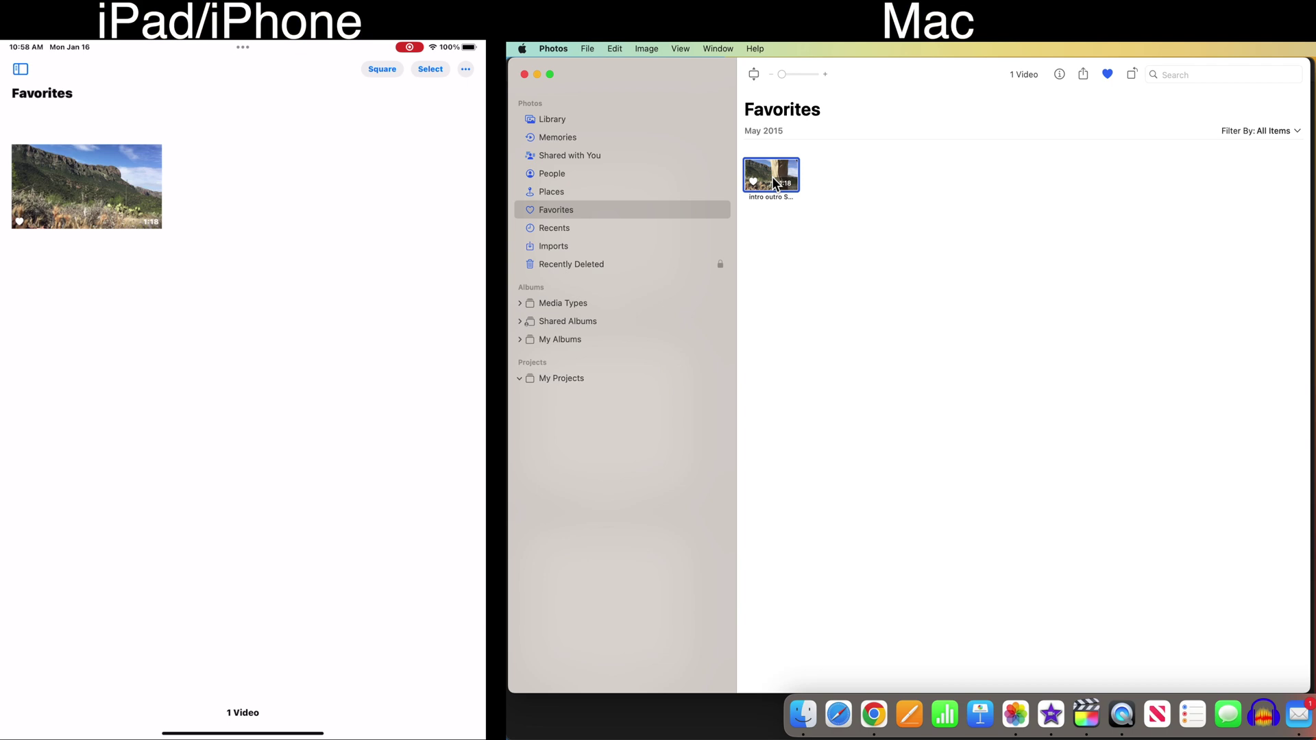
- Open the hiking video from Favorites and start editing it
{"action": "double_click", "coordinate": [772, 176]}
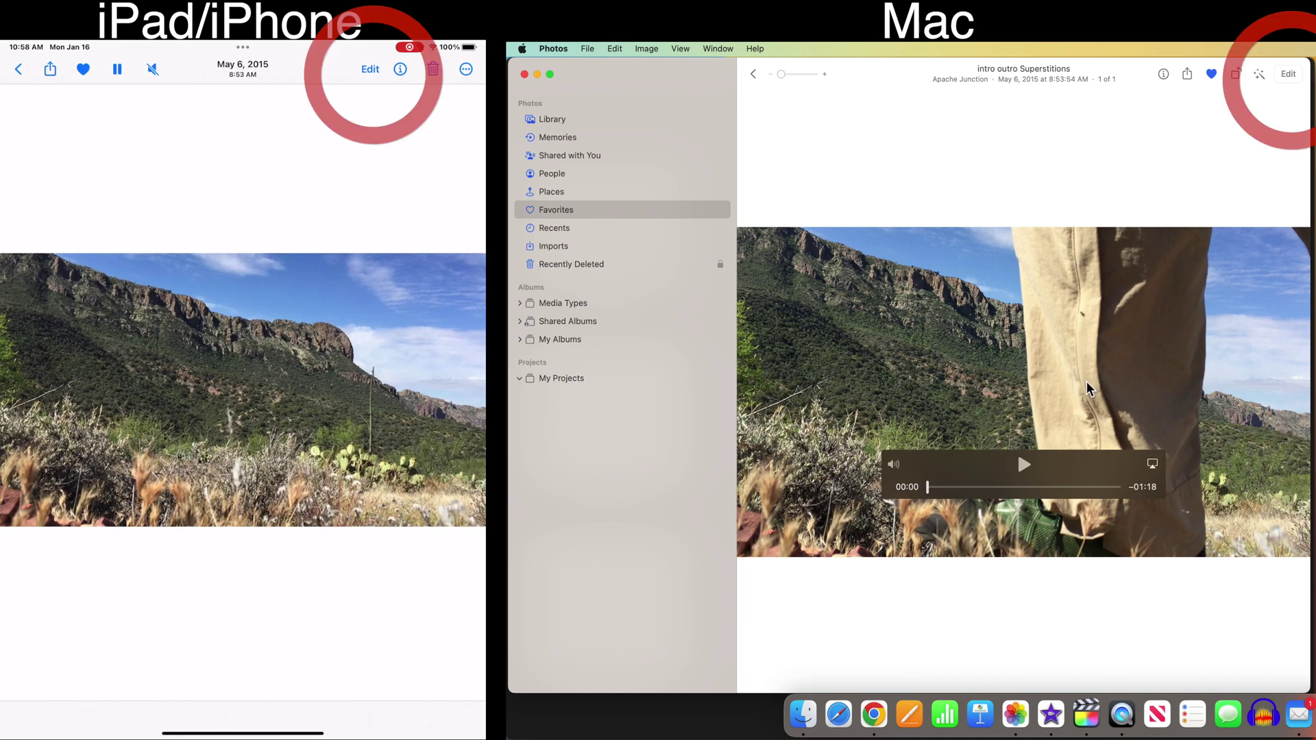
{"action": "left_click", "coordinate": [1288, 74]}
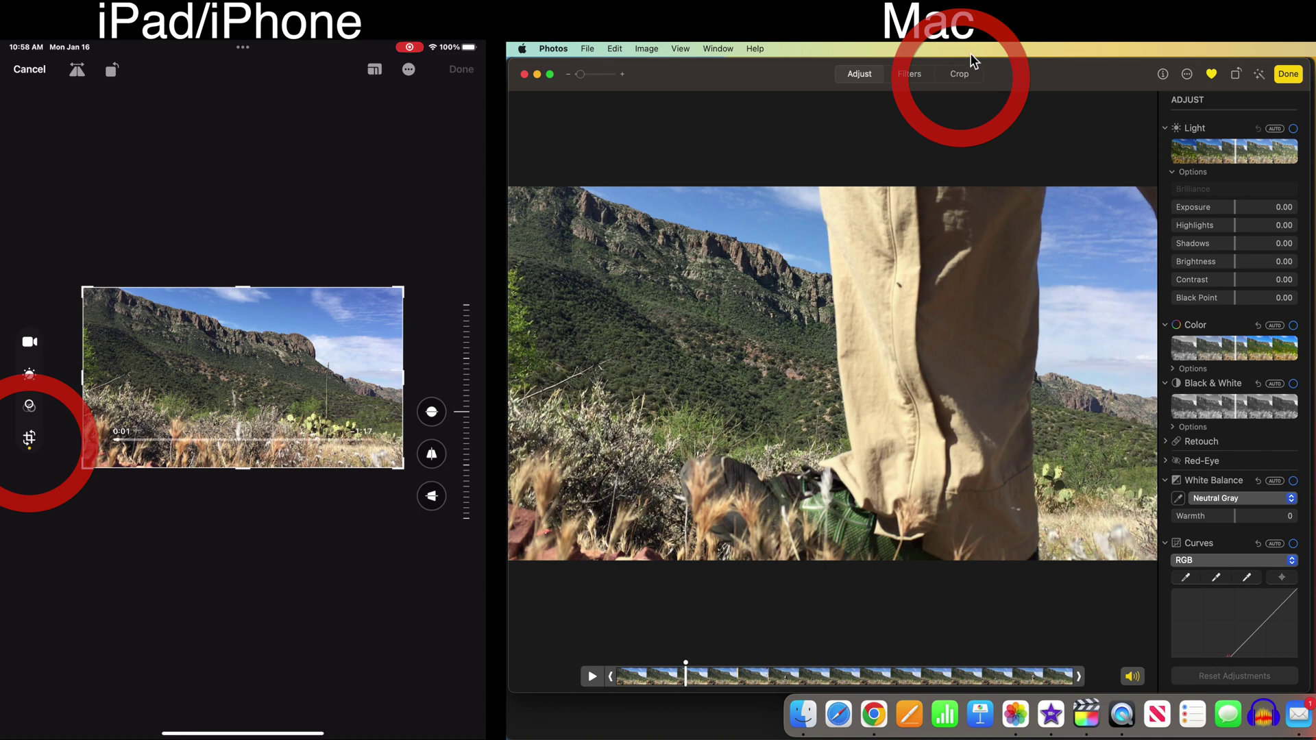
- Set the Crop tab's Straighten slider to 3°, check the level horizon, and keep the edit
{"action": "left_click", "coordinate": [960, 75]}
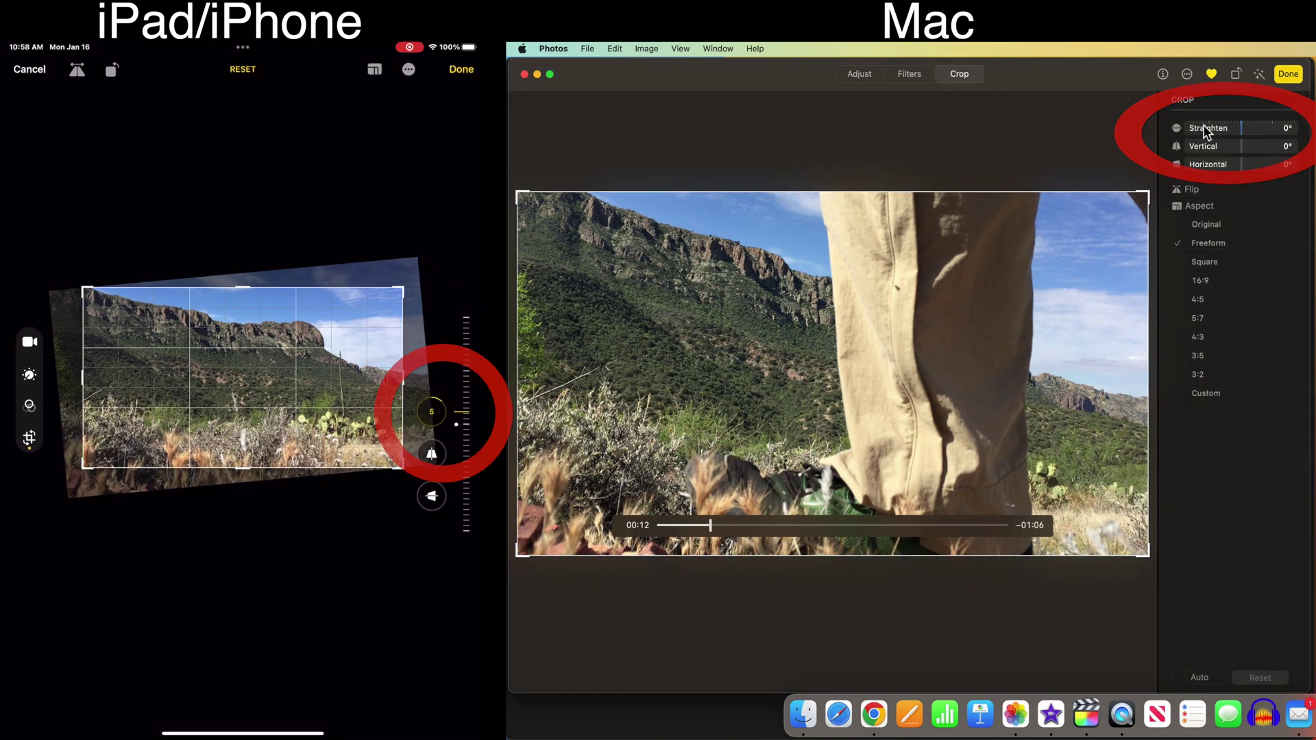
{"action": "left_click_drag", "start_coordinate": [1247, 135], "coordinate": [1252, 137]}
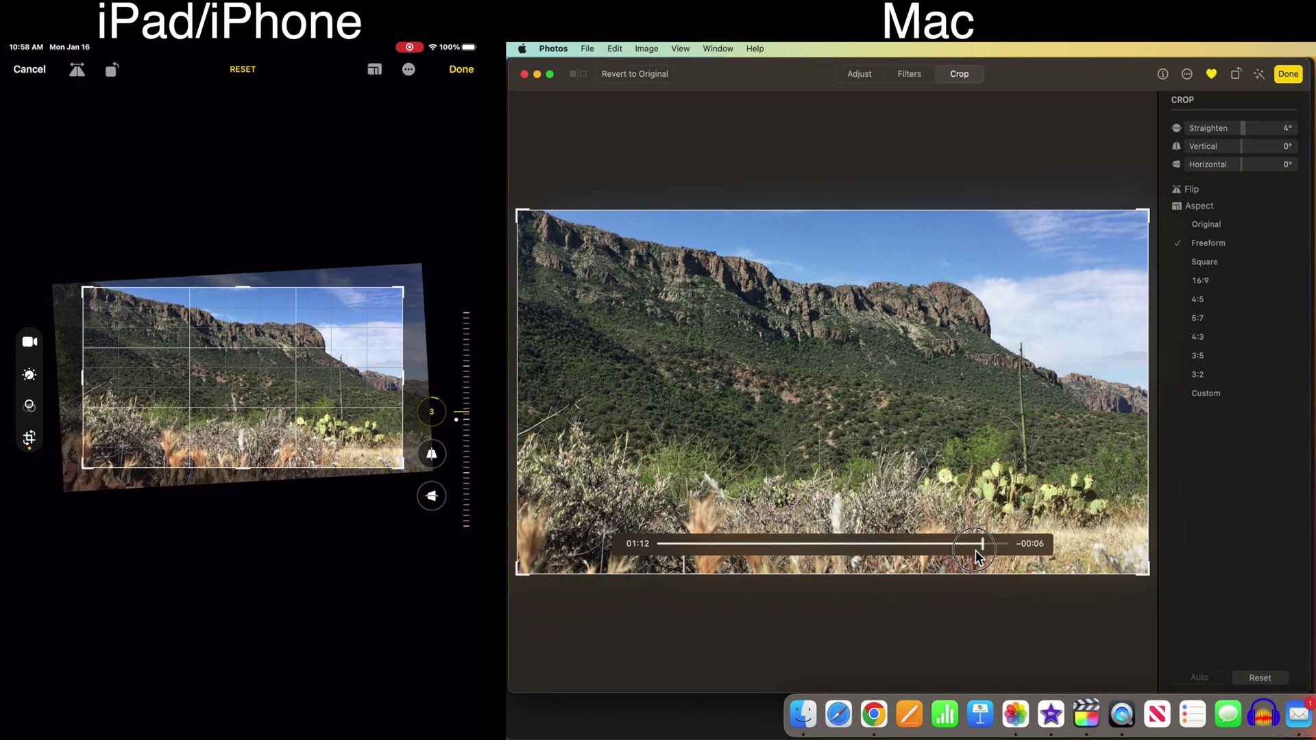
{"action": "left_click_drag", "start_coordinate": [711, 546], "coordinate": [957, 546]}
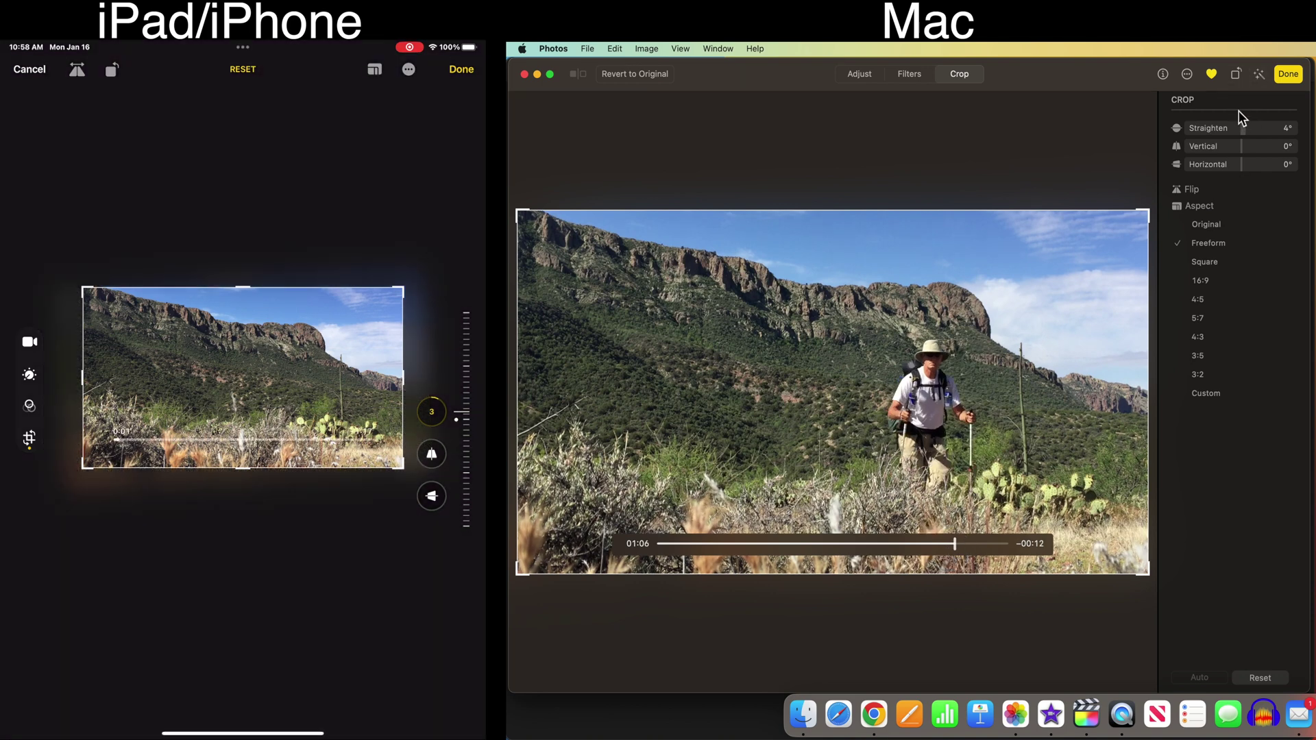
{"action": "left_click_drag", "start_coordinate": [1250, 134], "coordinate": [1247, 133]}
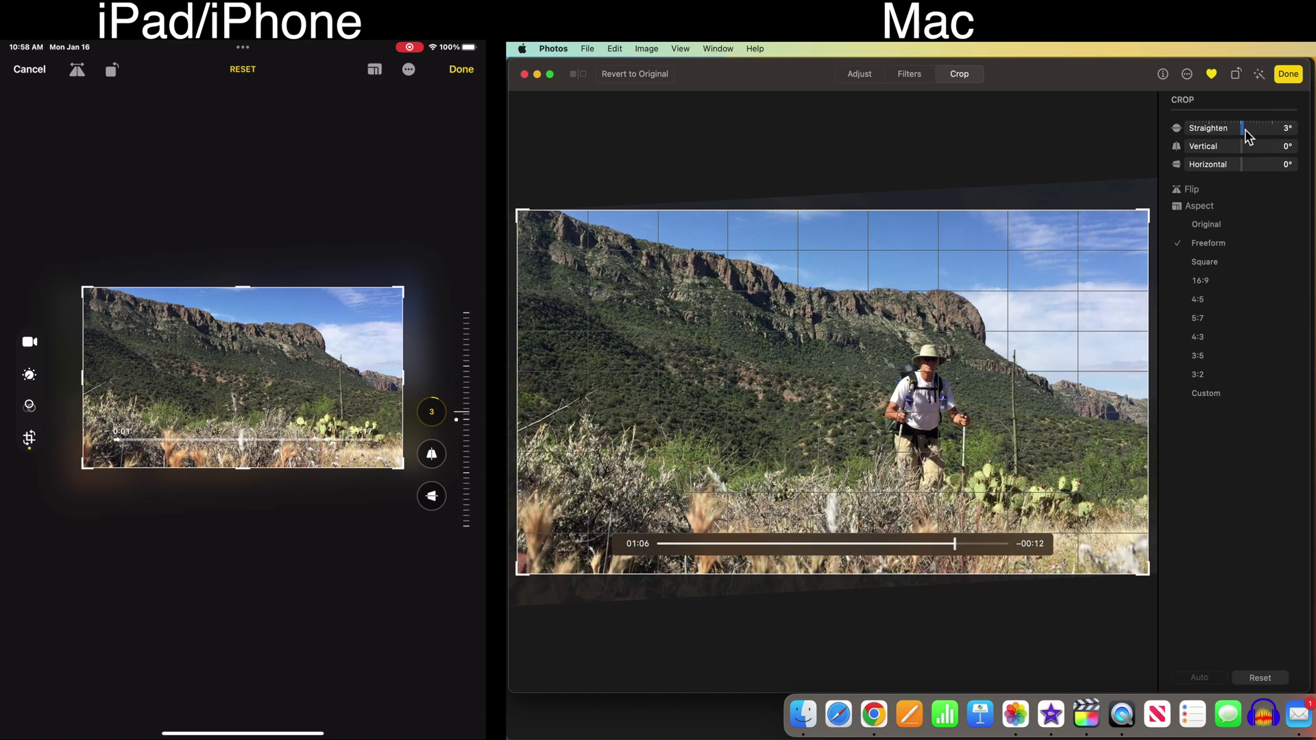
{"action": "left_click_drag", "start_coordinate": [1250, 132], "coordinate": [1250, 131]}
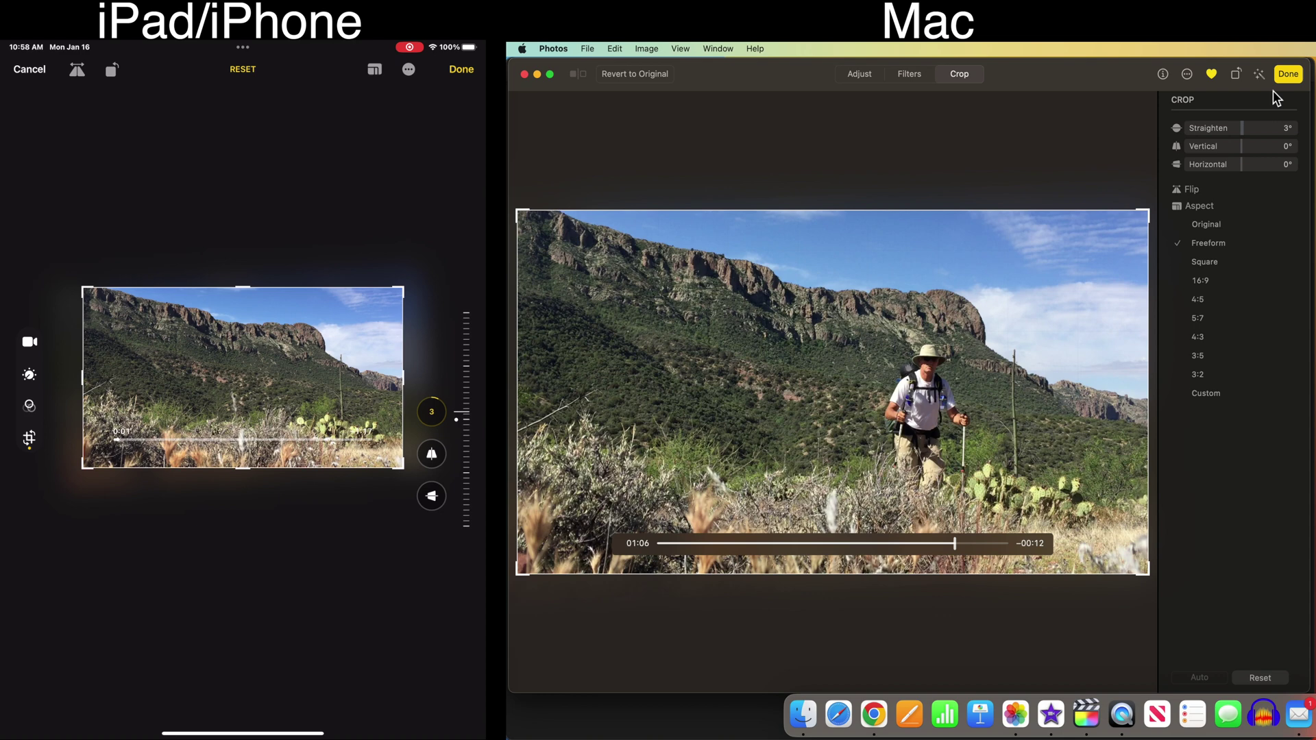
{"action": "left_click", "coordinate": [1288, 74]}
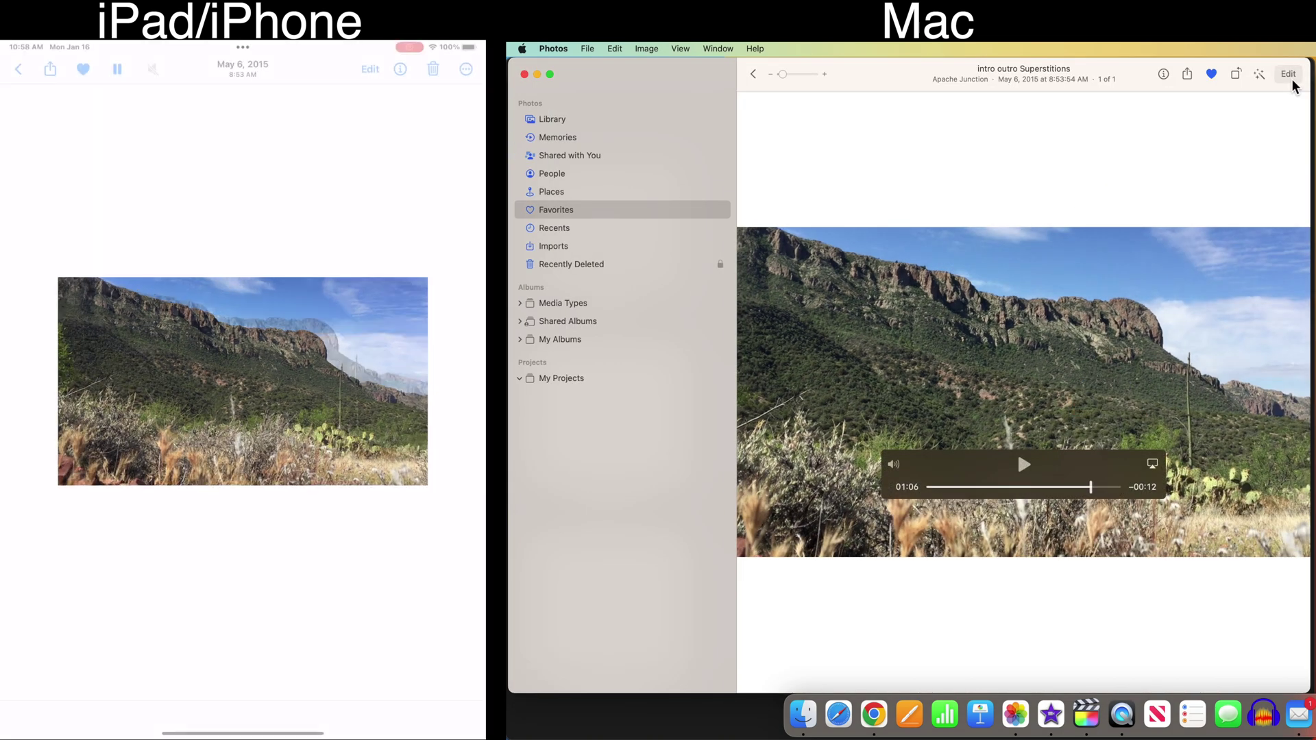
- Export 1 Video at 1080p from the File menu into the Downloads folder
{"action": "left_click", "coordinate": [588, 49]}
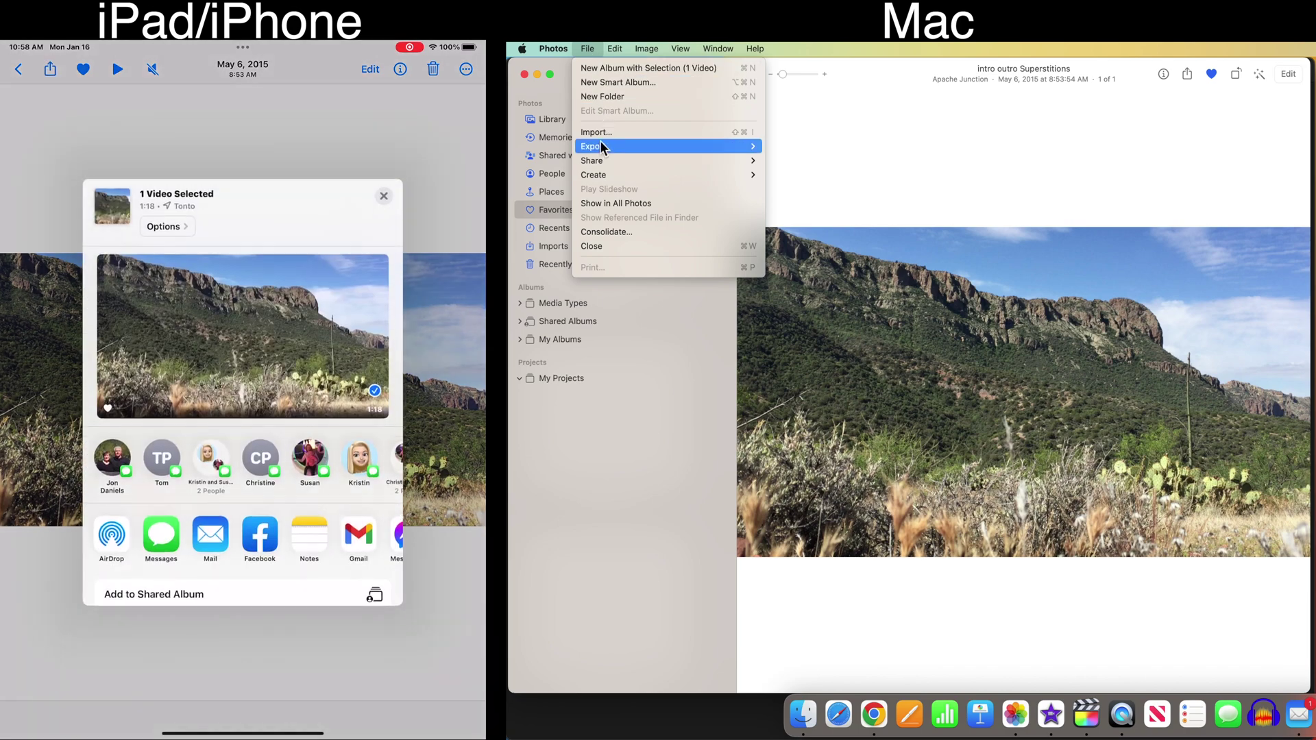
{"action": "mouse_move", "coordinate": [593, 146]}
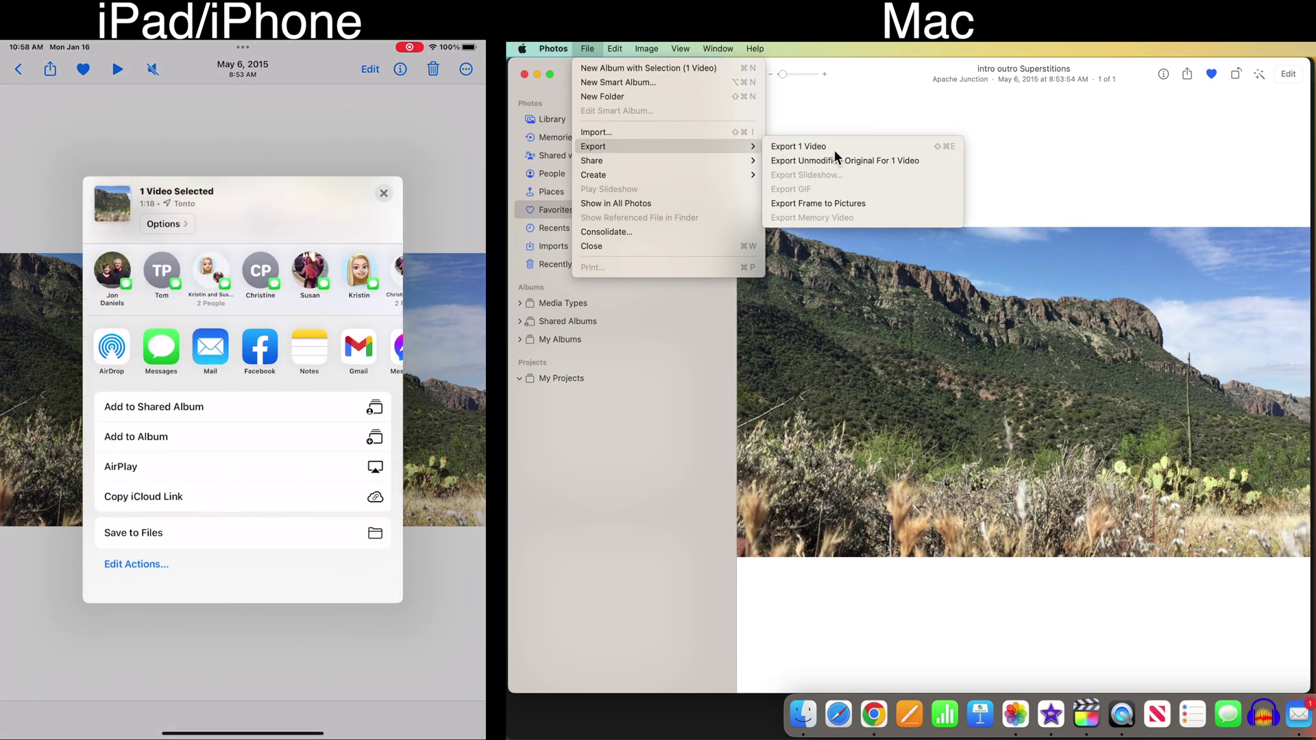
{"action": "left_click", "coordinate": [834, 149]}
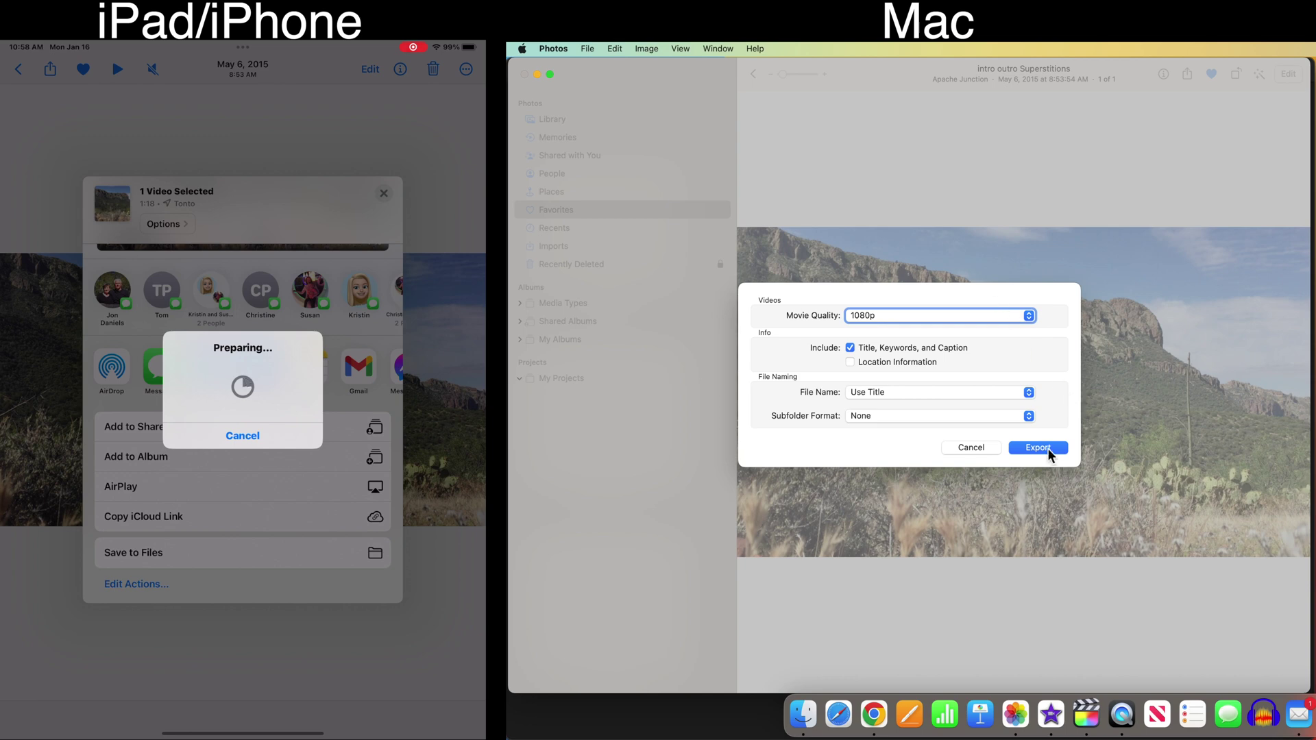
{"action": "left_click", "coordinate": [1039, 446]}
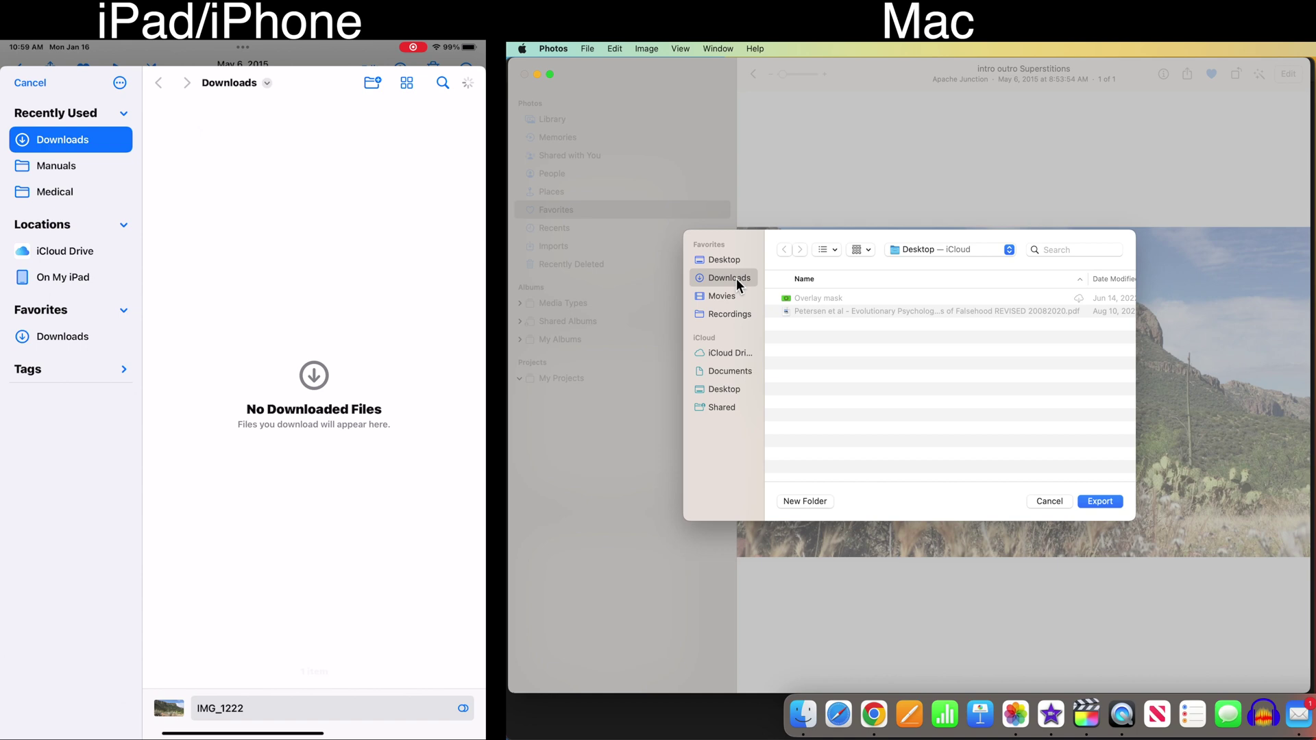
{"action": "left_click", "coordinate": [729, 278]}
{"action": "left_click", "coordinate": [1100, 501]}
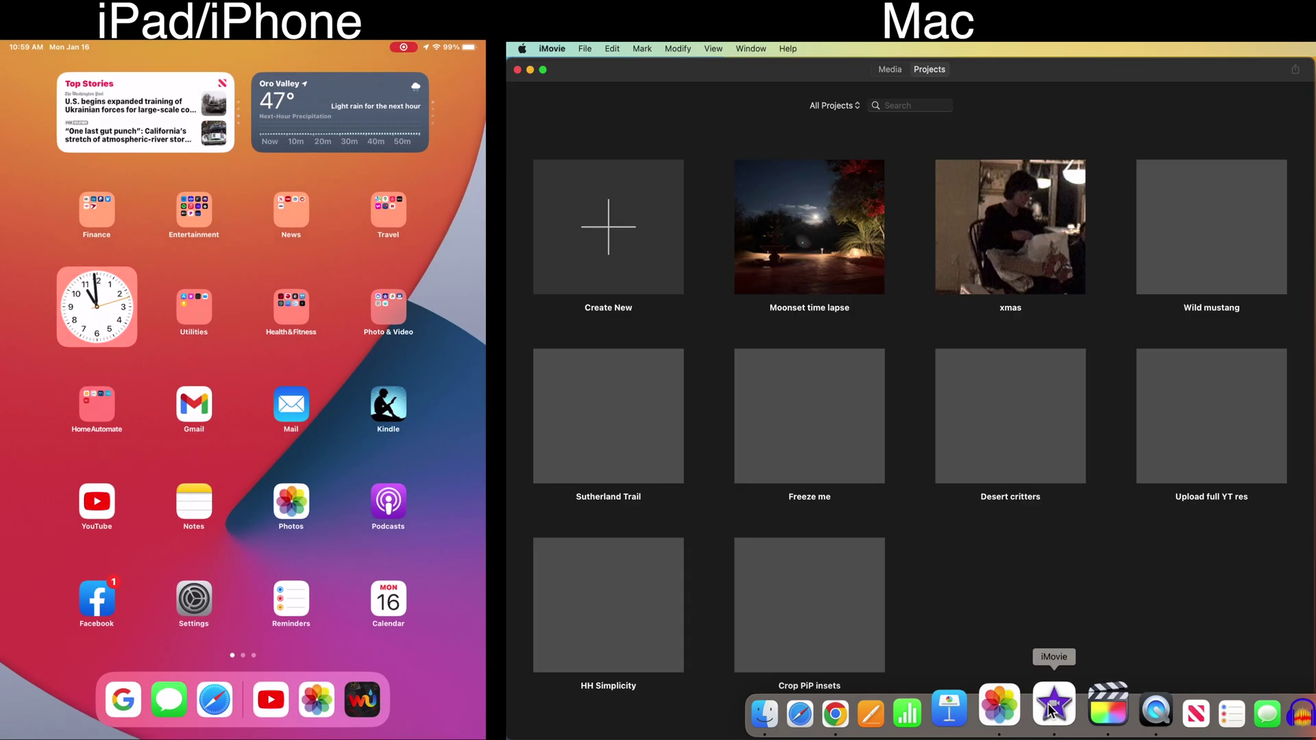
- Create a new Movie project and drag the Superstitions .mov from Downloads into its timeline
{"action": "left_click", "coordinate": [607, 230]}
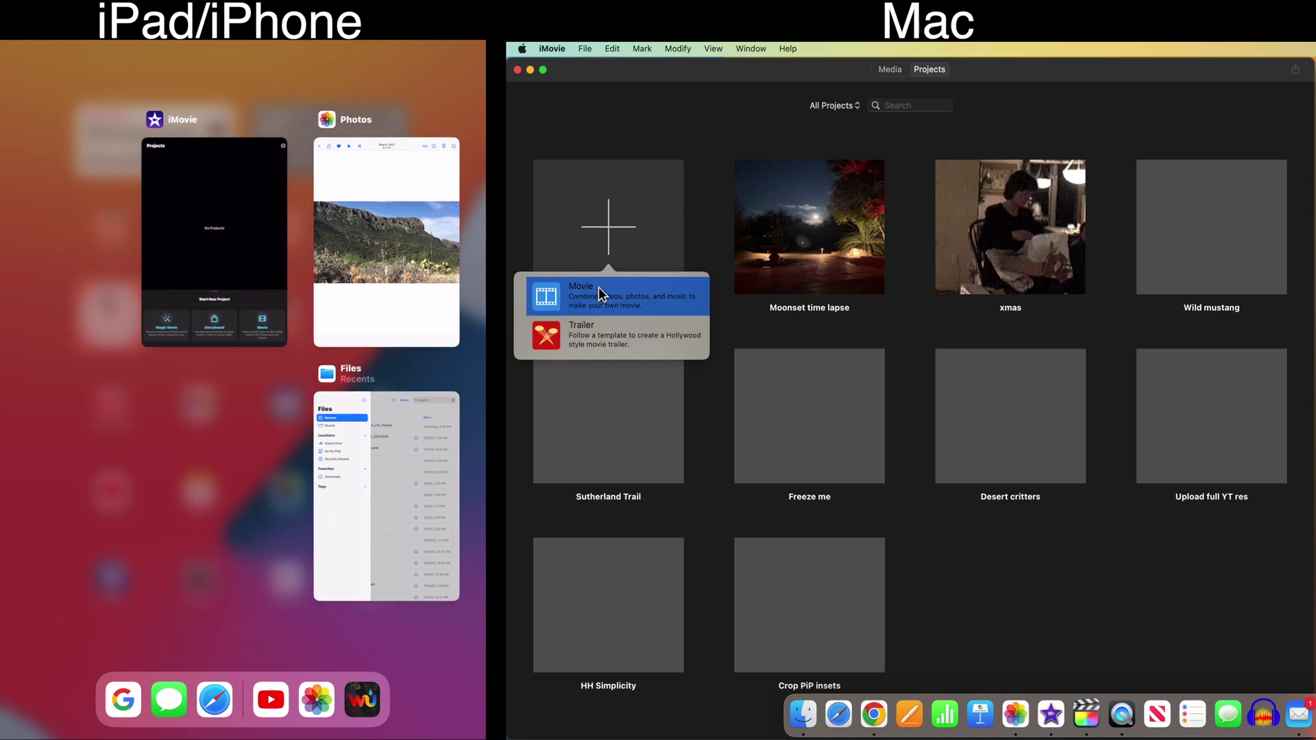
{"action": "left_click", "coordinate": [598, 286]}
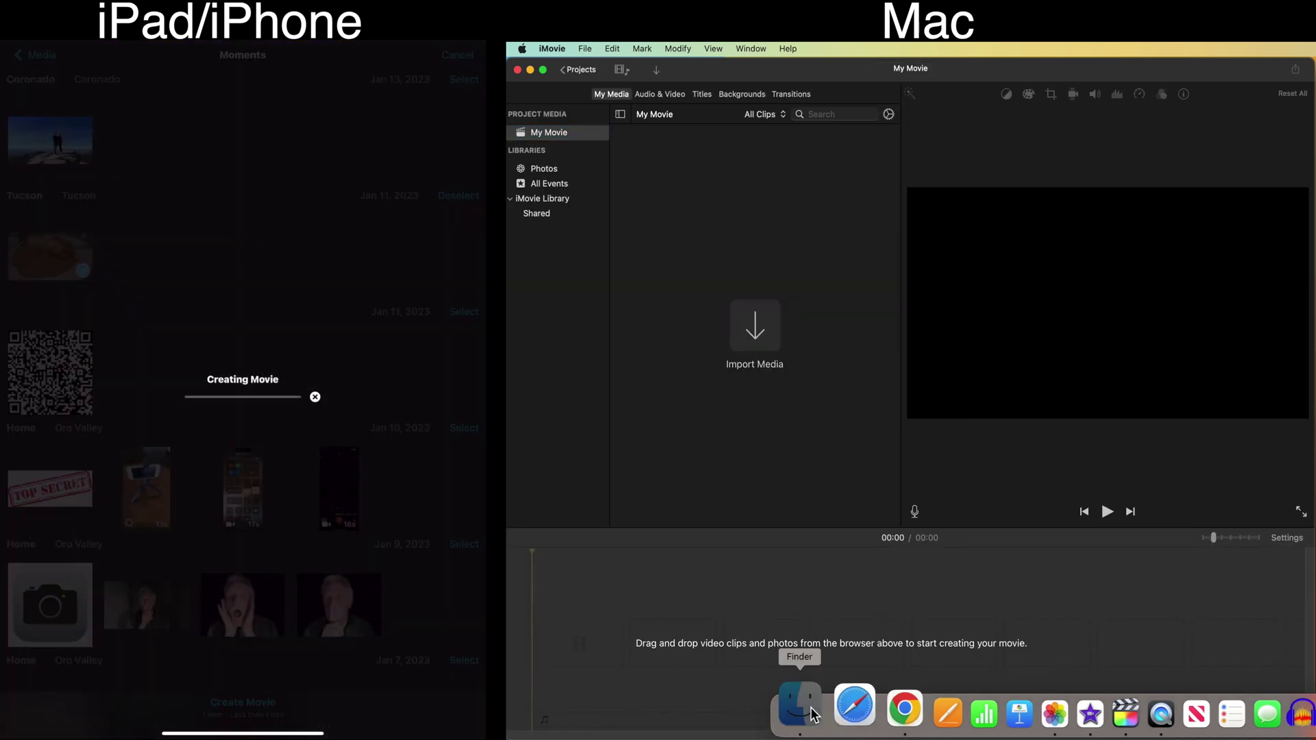
{"action": "left_click", "coordinate": [803, 711]}
{"action": "left_click", "coordinate": [1218, 118]}
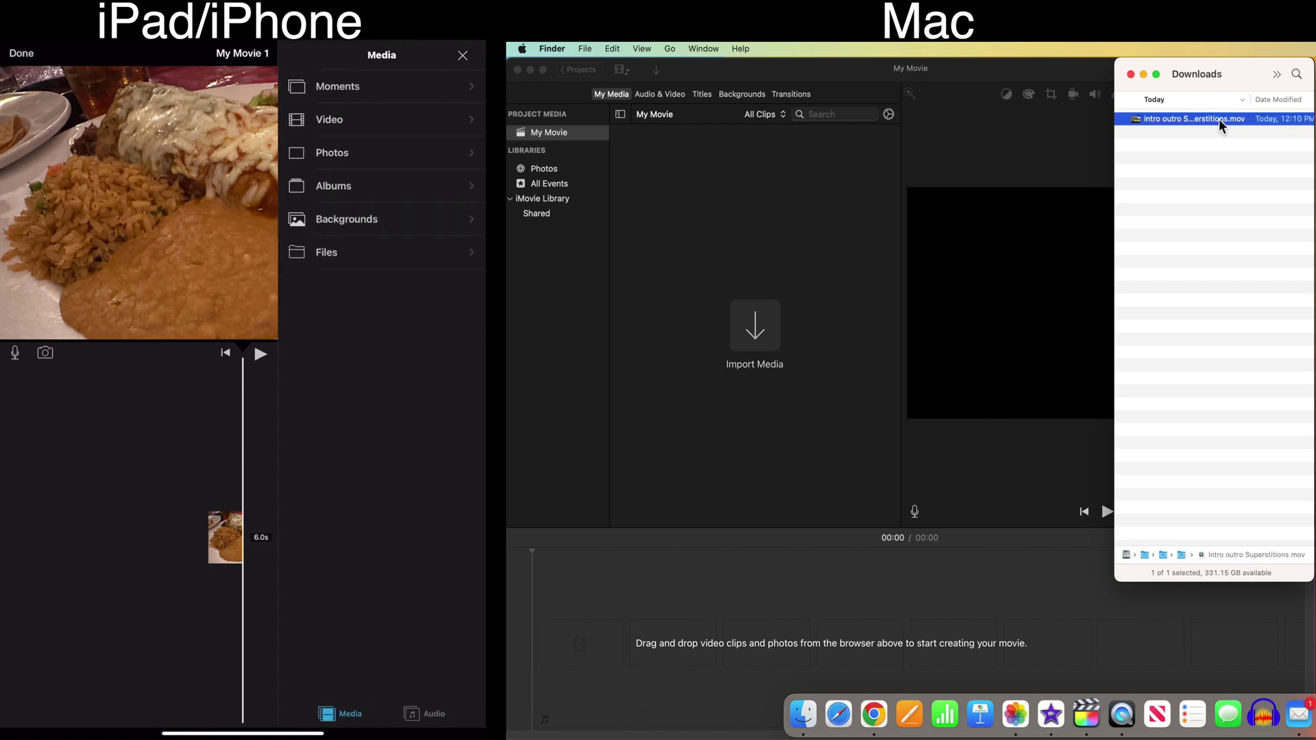
{"action": "left_click_drag", "start_coordinate": [1218, 119], "coordinate": [668, 596]}
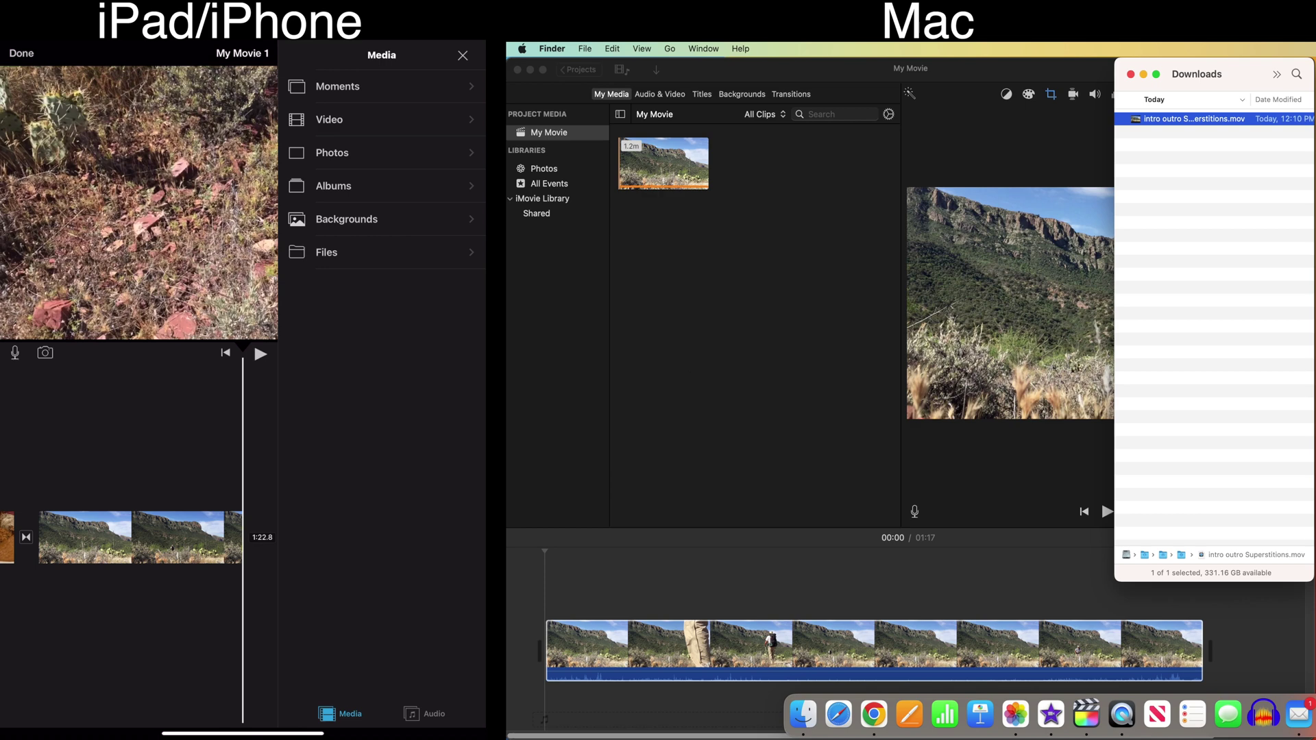
- Bring the iMovie project window in front of Finder's Downloads window
{"action": "left_click", "coordinate": [545, 555]}
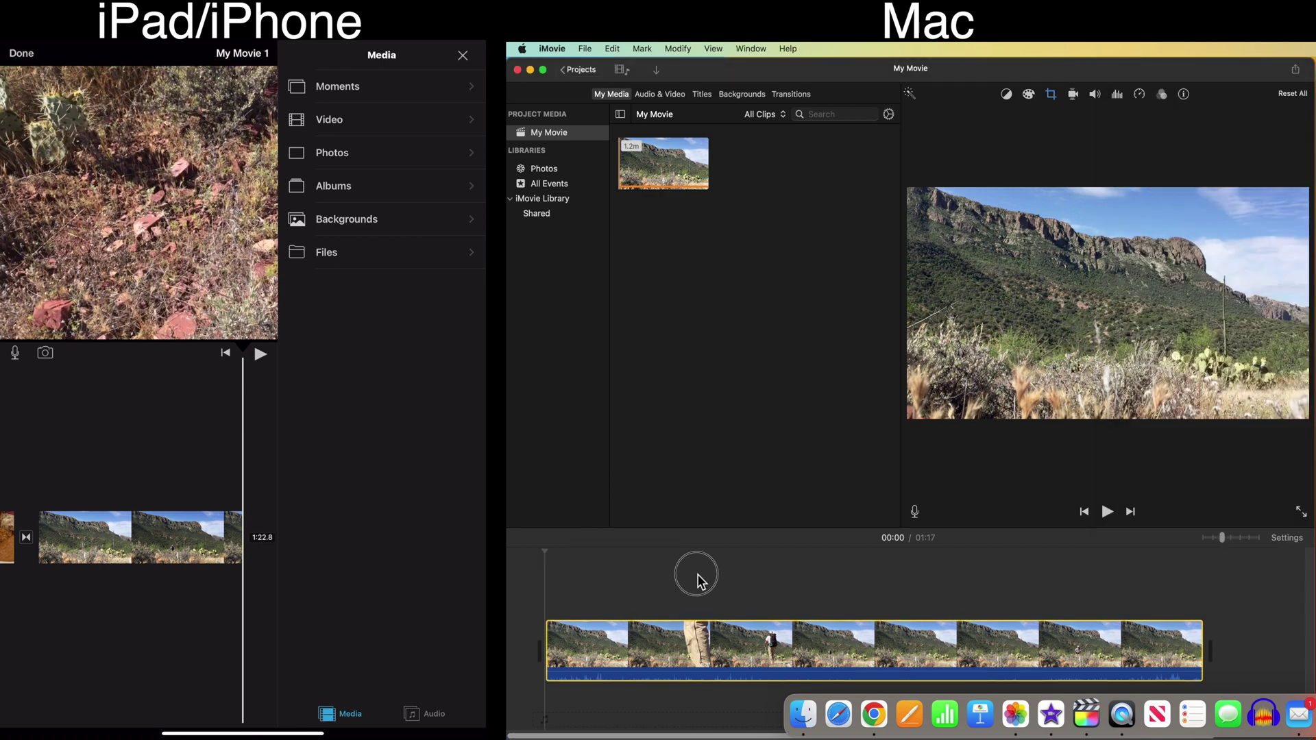